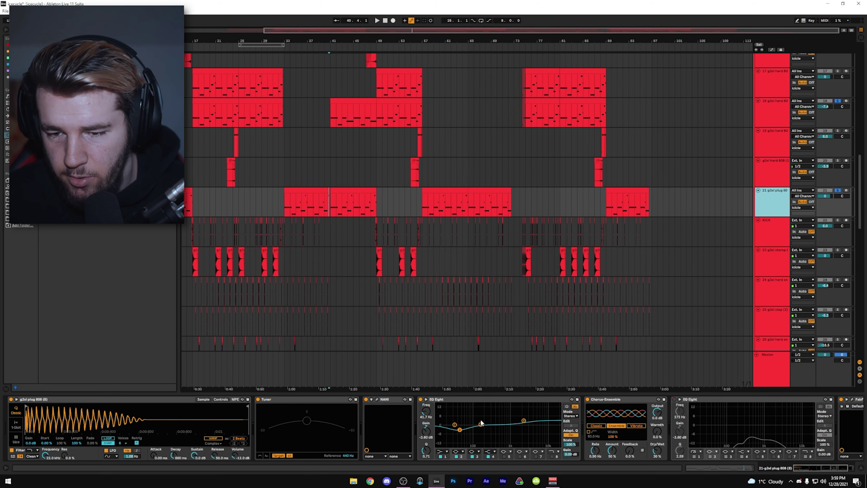
Step: Solo the KICK track and set the playback start to bar 17
drag(498, 415, 342, 417)
drag(428, 243, 571, 243)
scroll(298, 157, up, 6)
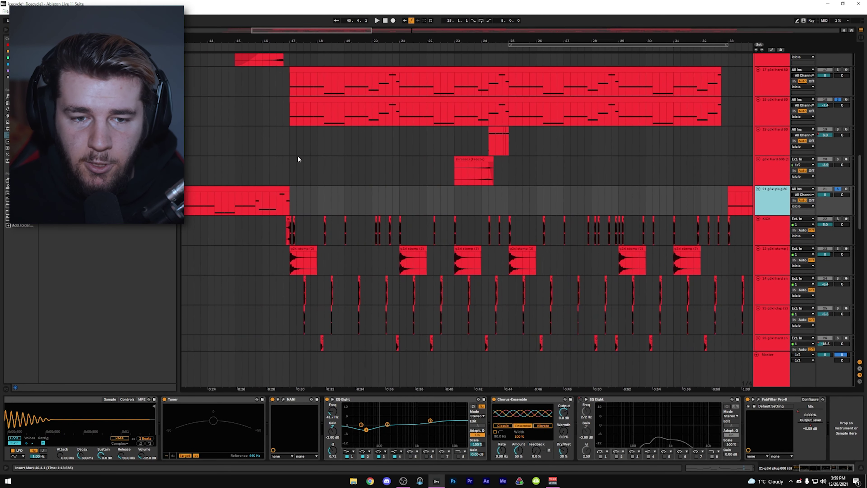
click(291, 233)
key(plus)
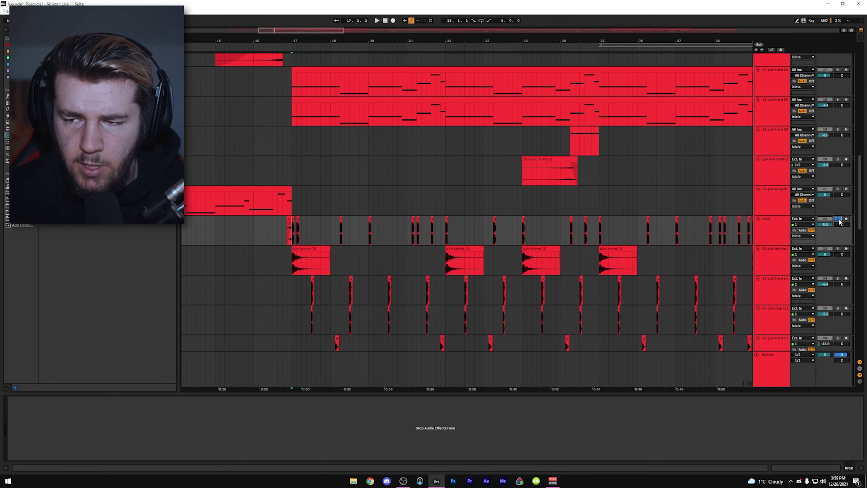
Step: Open the kick clip at bar 17 to inspect its waveform and select the KICK track
scroll(290, 222, up, 6)
double_click(309, 219)
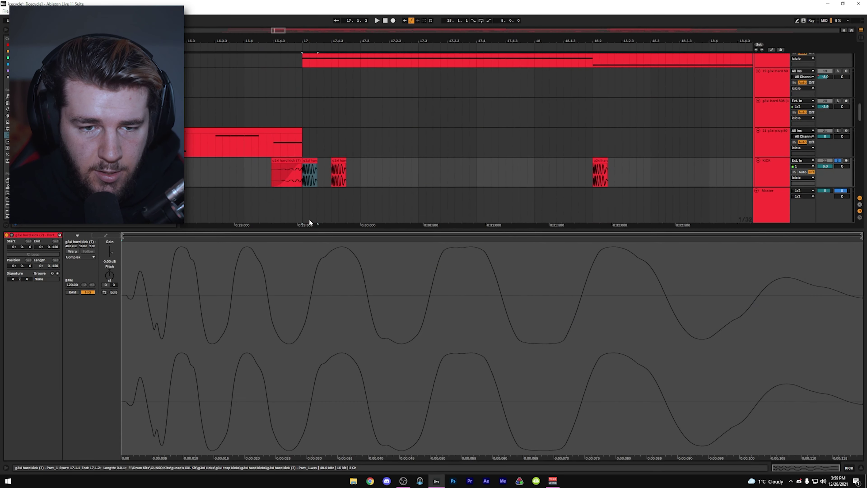
click(769, 172)
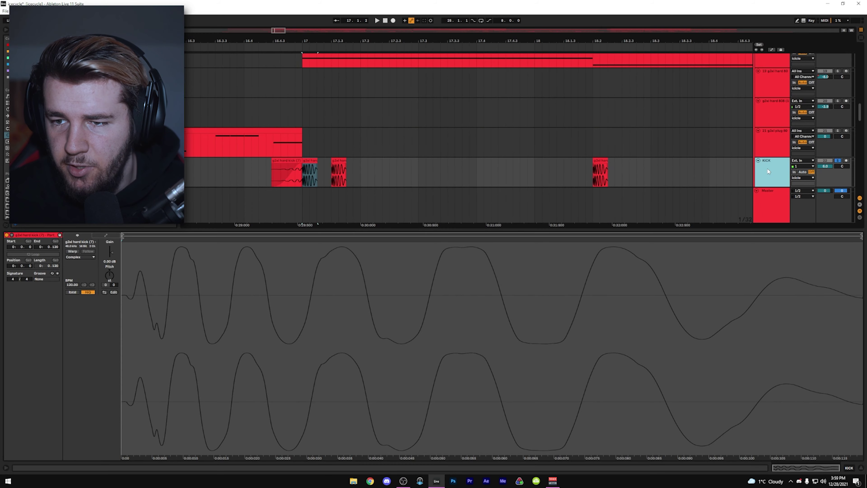
click(779, 167)
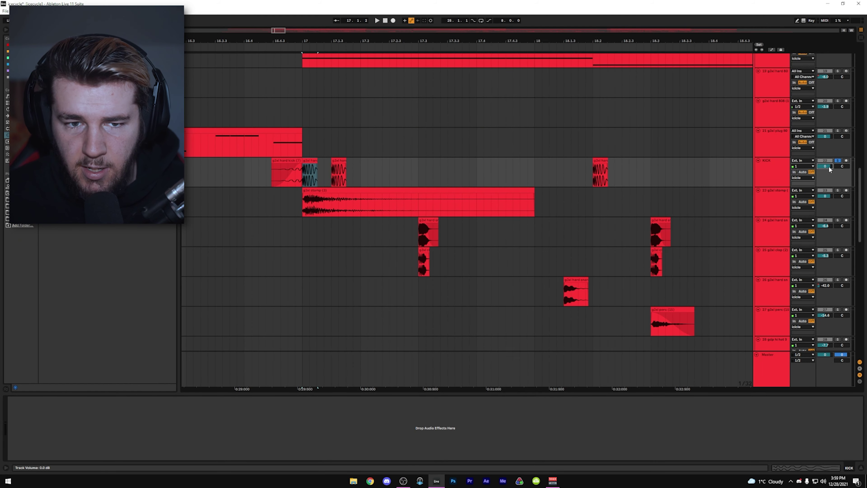
Step: Set the KICK track volume to 6.0 dB and play the kick pattern from before bar 17
key(space)
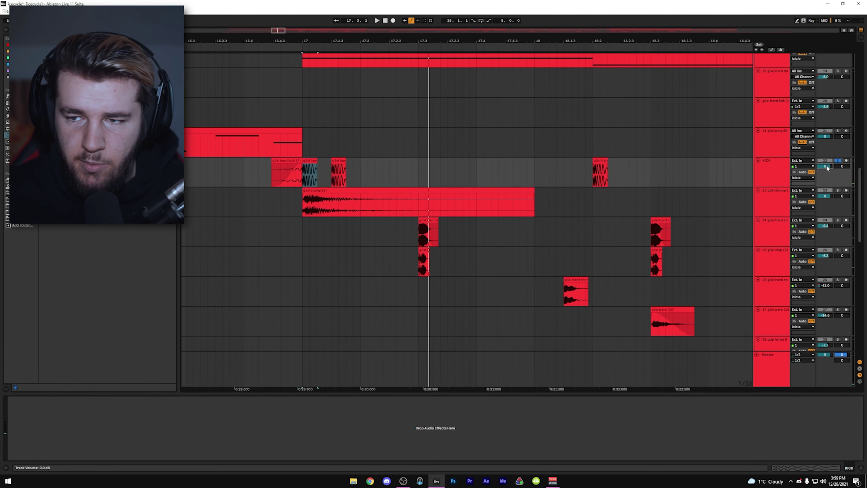
drag(827, 167, 827, 146)
drag(342, 37, 324, 27)
key(space)
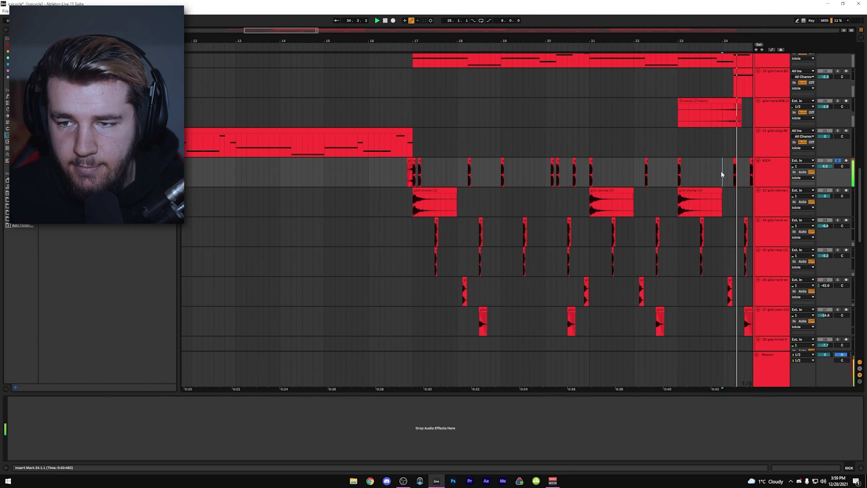
key(space)
Step: Solo the stomp track together with the kick and select the stomp clips from bar 16 to bar 92
drag(499, 42, 499, 30)
drag(575, 138, 537, 141)
drag(443, 41, 251, 167)
drag(418, 40, 417, 27)
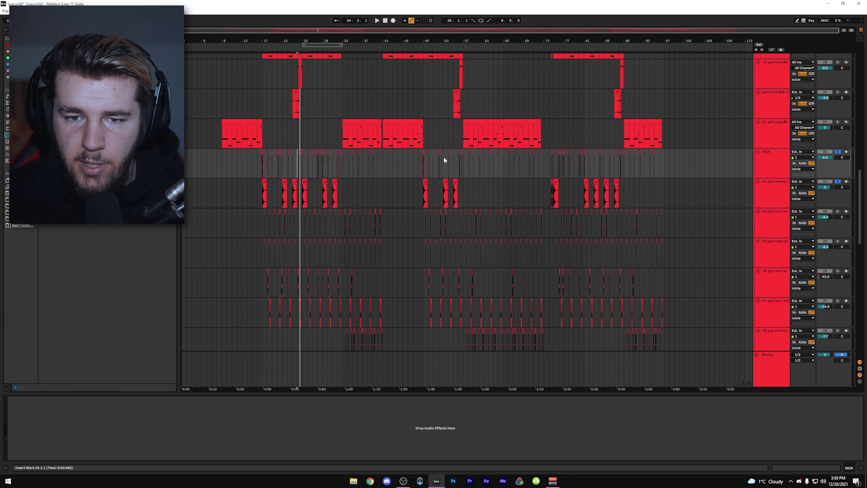
drag(257, 193, 641, 193)
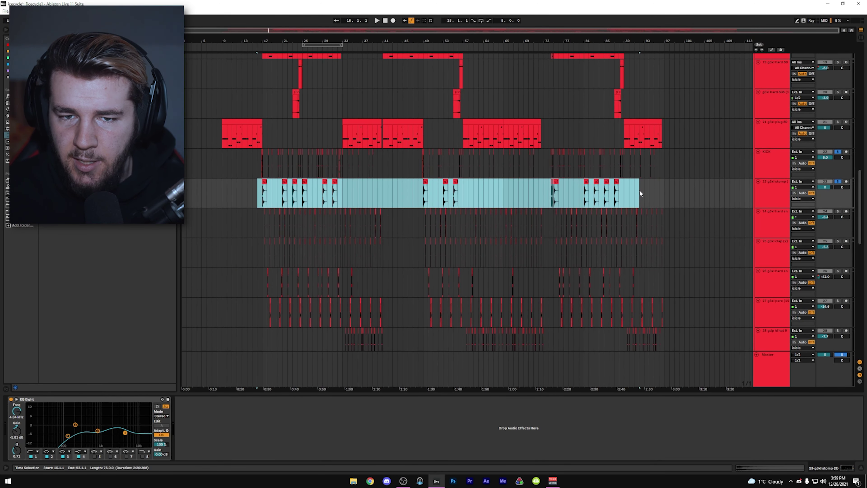
drag(264, 39, 247, 191)
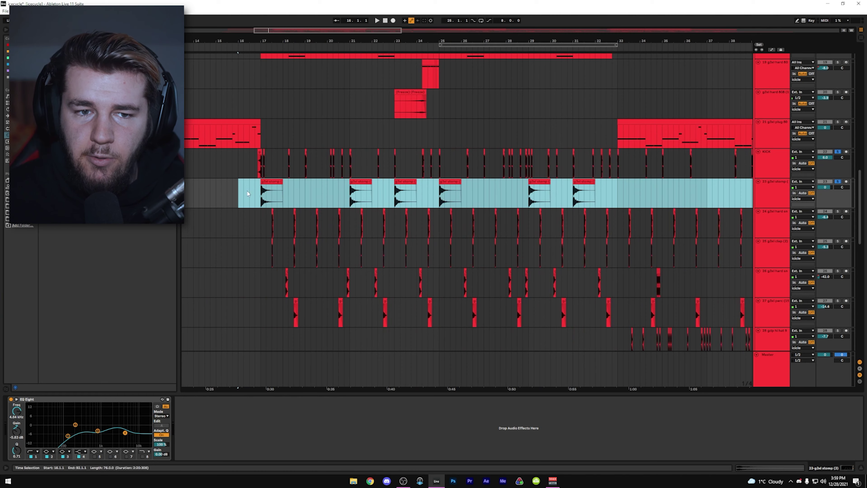
Step: Audition the stomp layered with the kick from just before bar 17 and again before the stomp at bar 21
click(255, 191)
key(space)
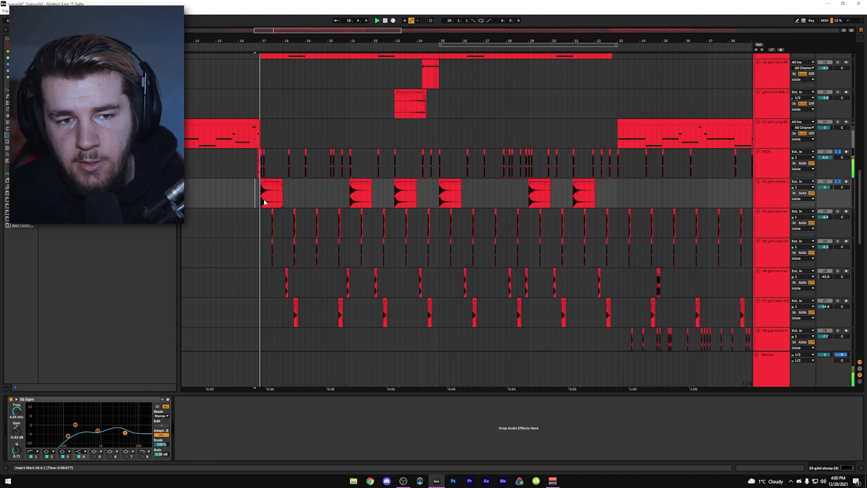
key(space)
drag(259, 40, 260, 58)
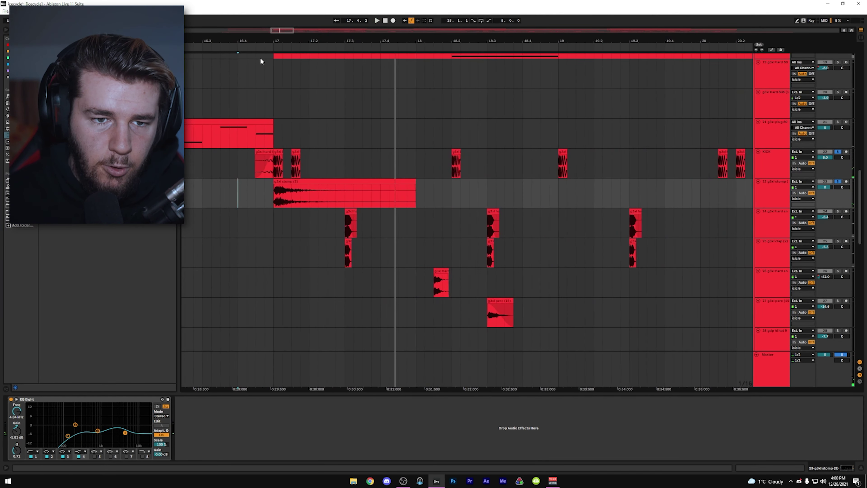
drag(460, 45, 461, 37)
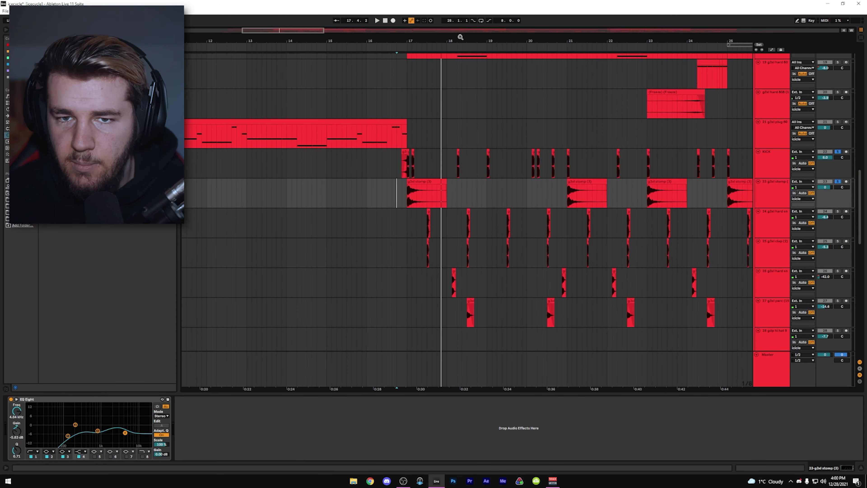
click(546, 189)
key(space)
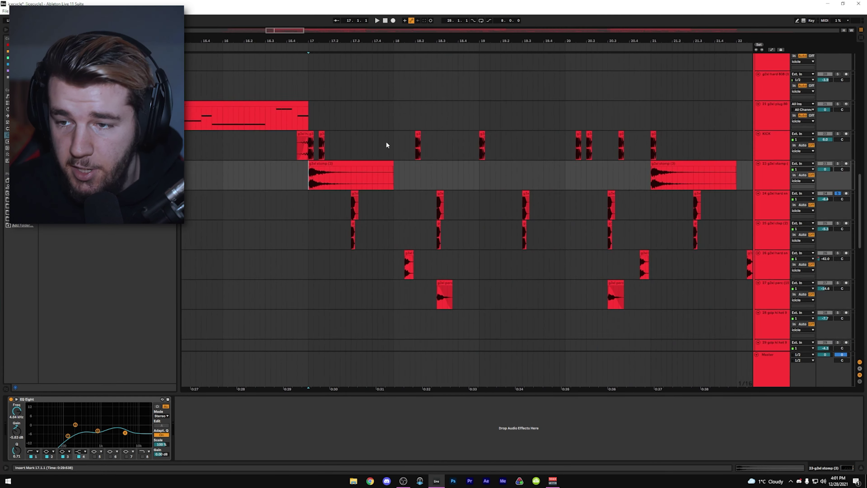
Step: Play the soloed hard snare (7) track after bar 17, add the clap track to the solo and play both
click(327, 205)
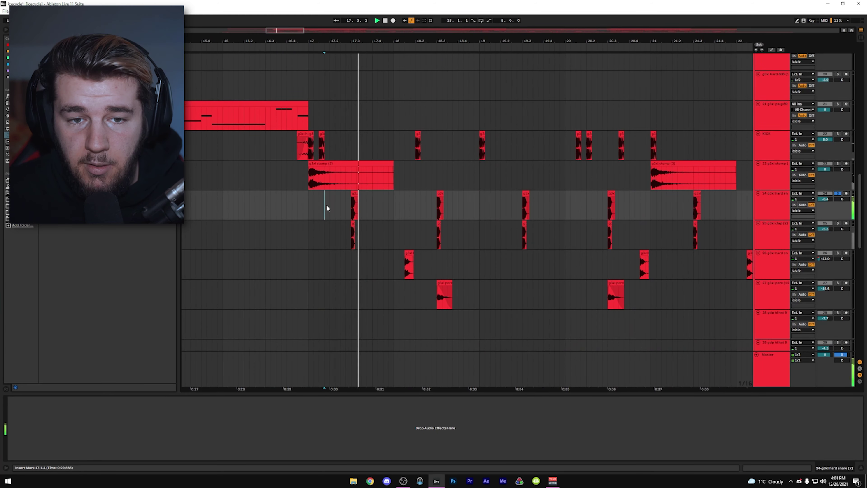
click(835, 224)
scroll(350, 206, down, 1)
click(358, 207)
key(space)
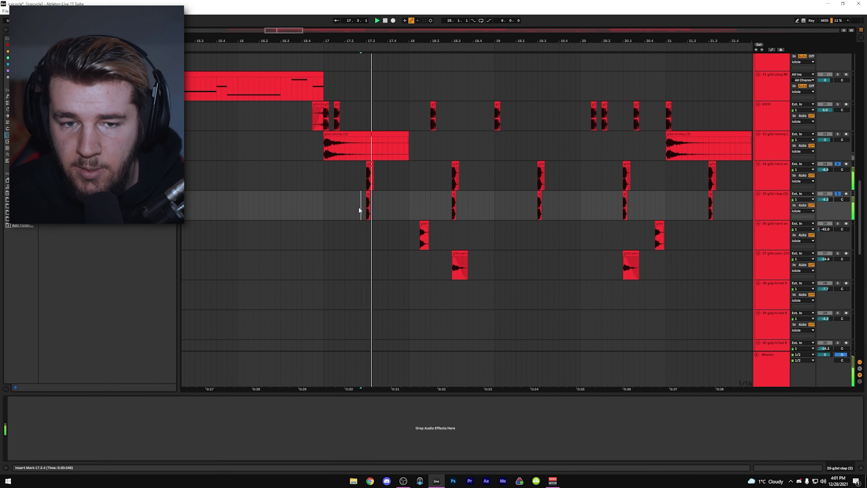
scroll(410, 218, down, 1)
key(space)
Step: Solo the hard snare (12) track and play it from bar 18, also with the other snare and clap near bar 34
click(415, 219)
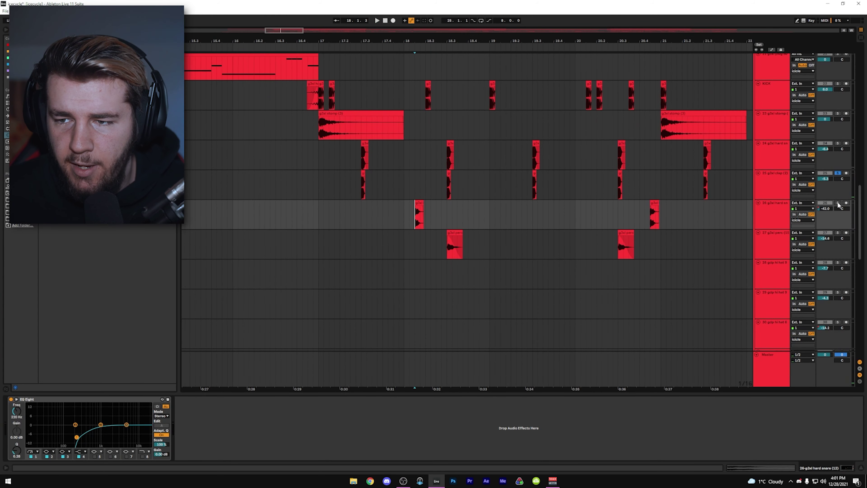
click(405, 210)
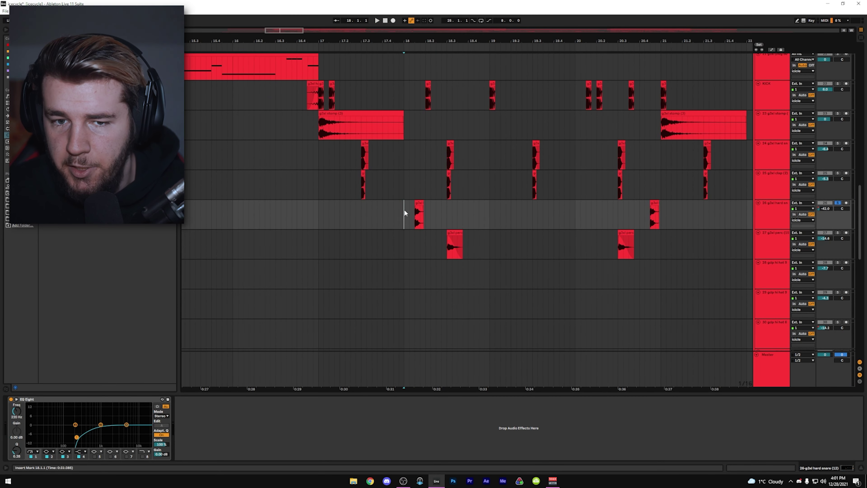
key(space)
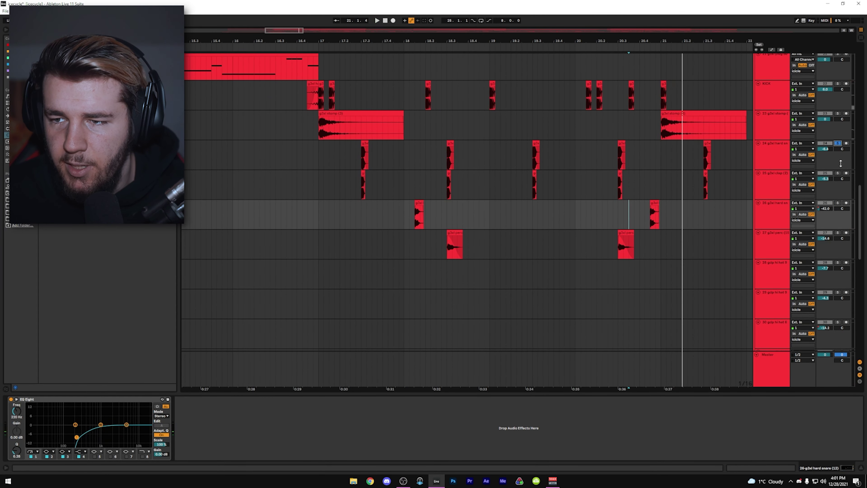
click(838, 174)
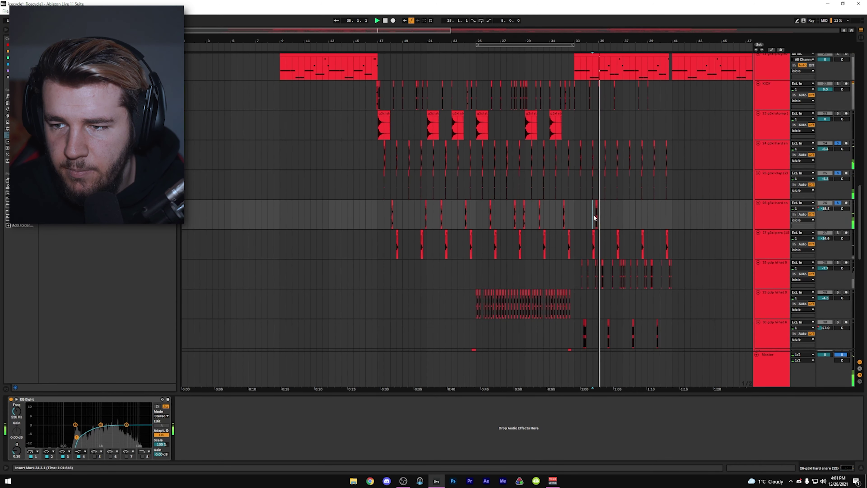
key(space)
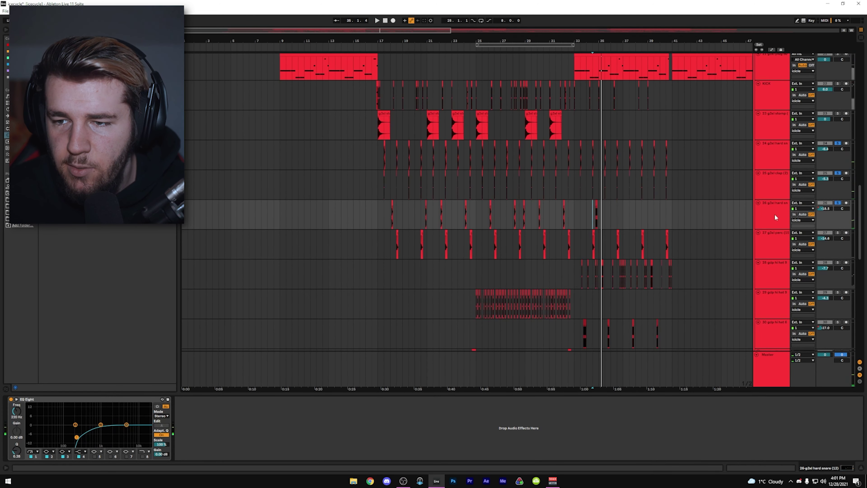
Step: Show the automation lanes and raise the hard snare (12) track's volume automation before its roll near bar 34
right_click(775, 215)
click(770, 214)
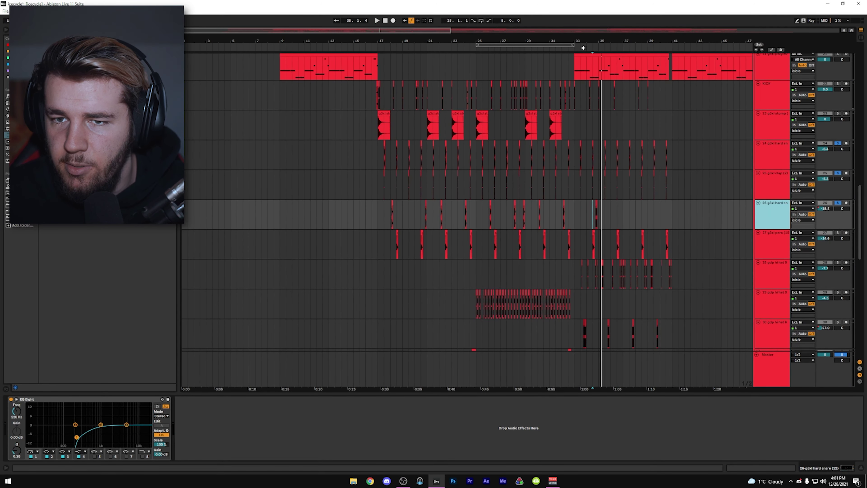
drag(582, 41, 575, 77)
click(614, 222)
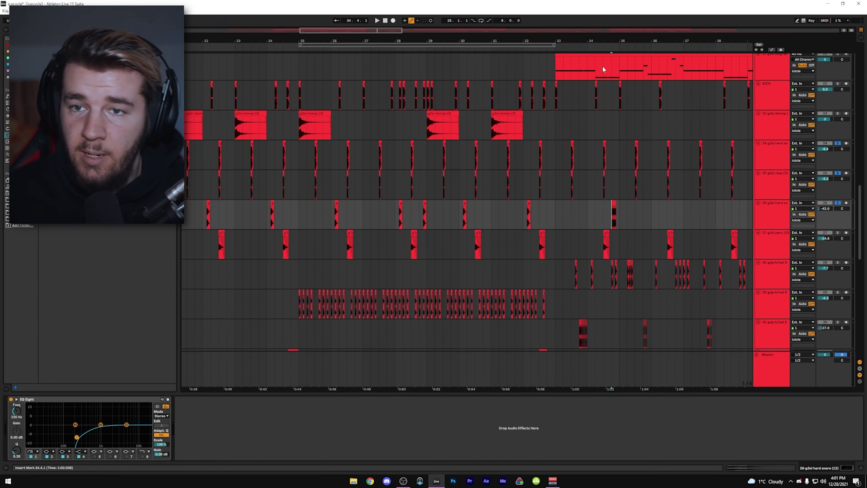
drag(593, 58, 593, 74)
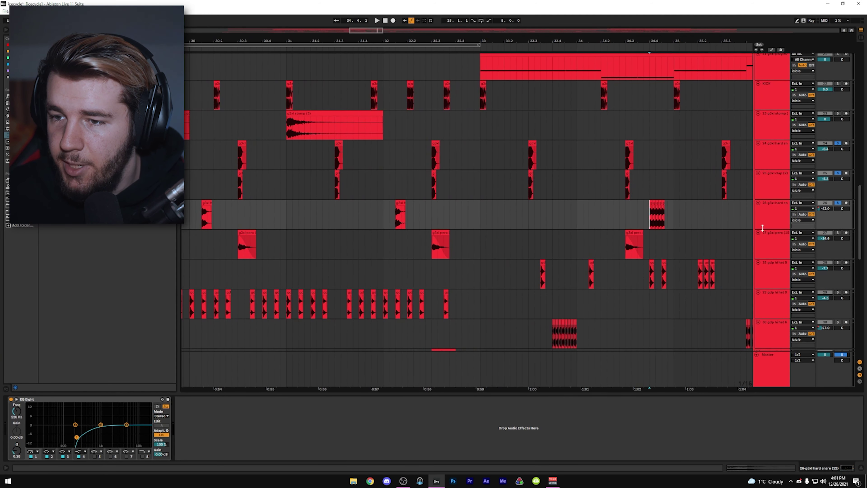
right_click(772, 219)
click(761, 211)
key(a)
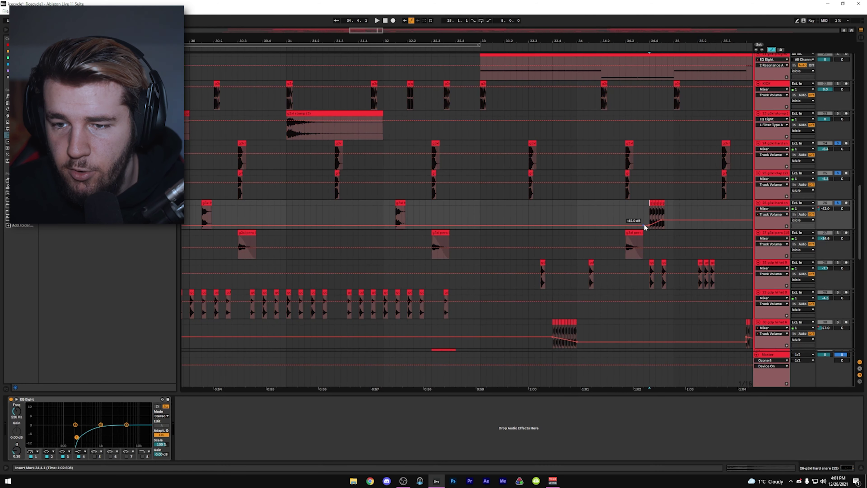
drag(644, 227, 645, 219)
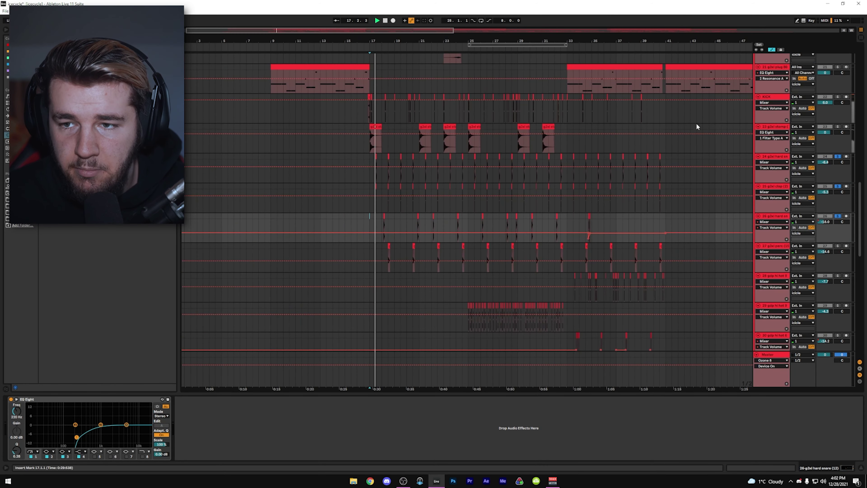
Step: Hide the automation lanes while playing the two hard snares and the clap together from bar 17
key(a)
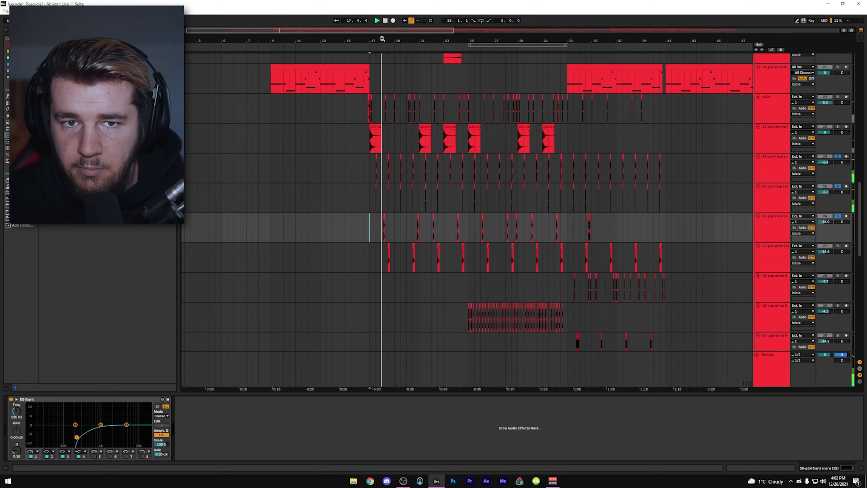
drag(383, 39, 383, 40)
key(space)
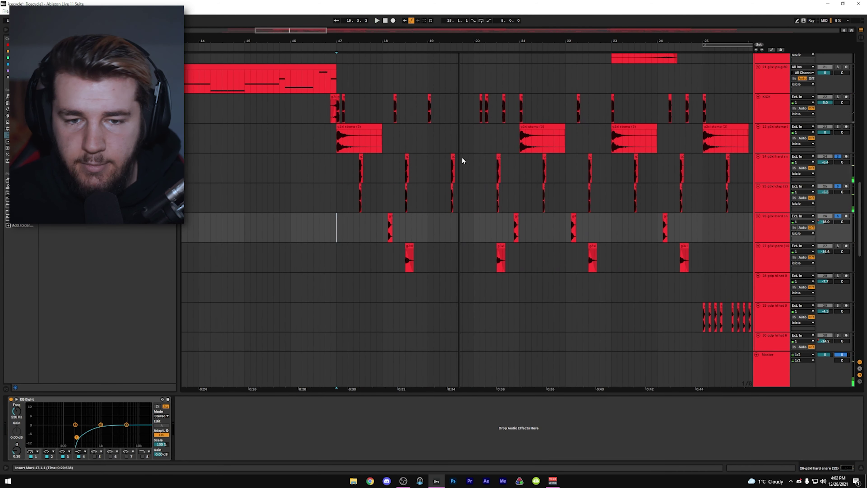
Step: Solo only the perc (15) track and play its hits from bar 18
drag(436, 248, 436, 240)
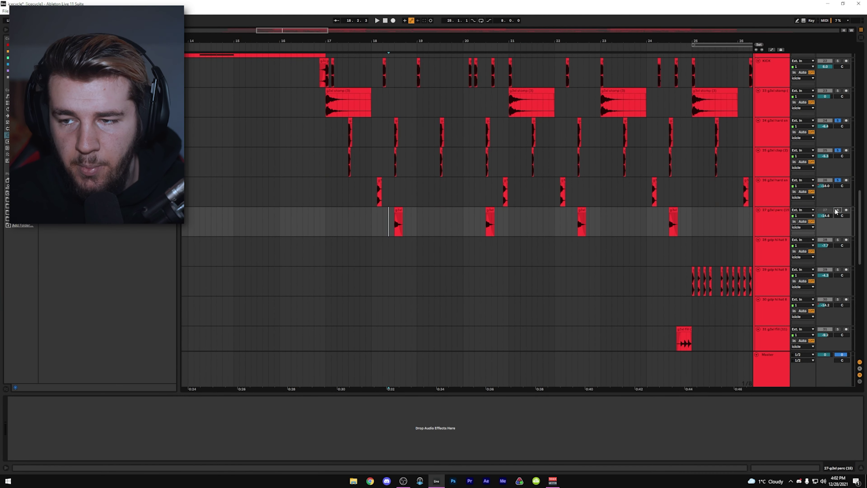
click(837, 210)
key(plus)
key(space)
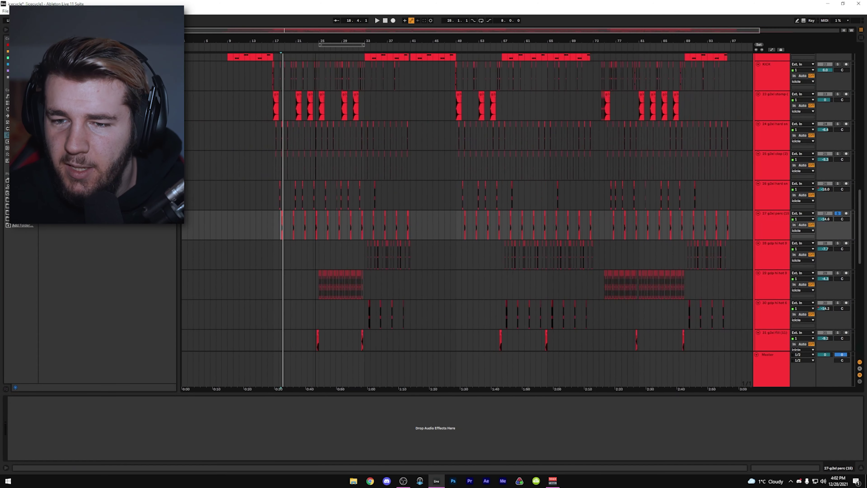
key(space)
Step: Solo hi-hat track 29 and play its pattern from bar 25
scroll(342, 135, up, 5)
scroll(342, 139, down, 3)
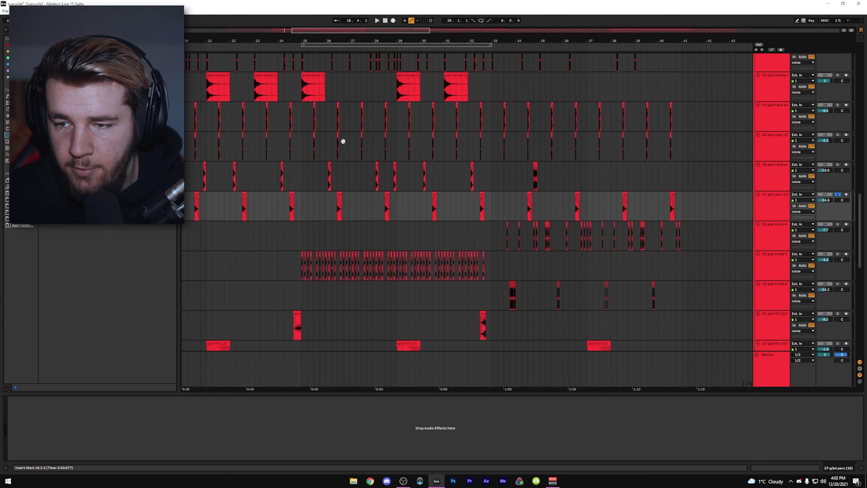
click(306, 213)
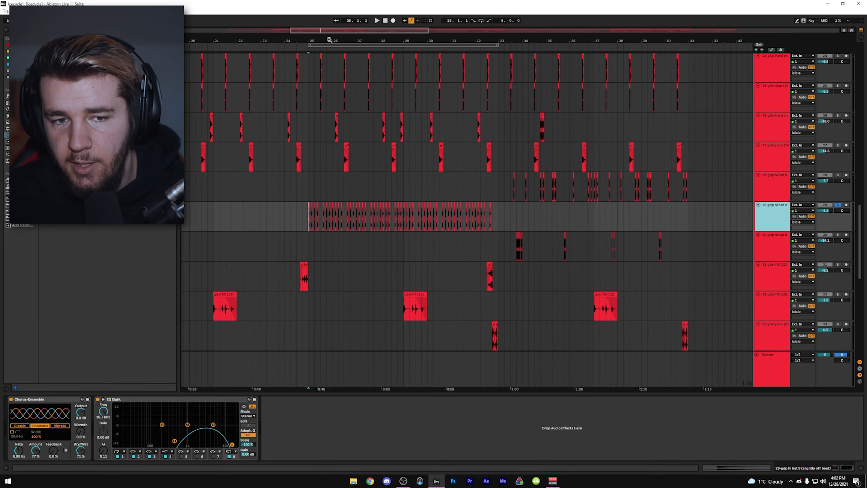
drag(315, 34, 315, 40)
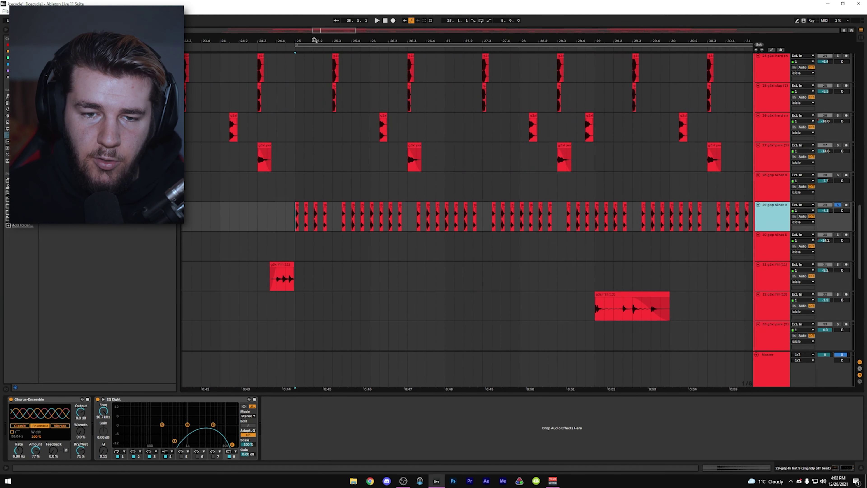
key(space)
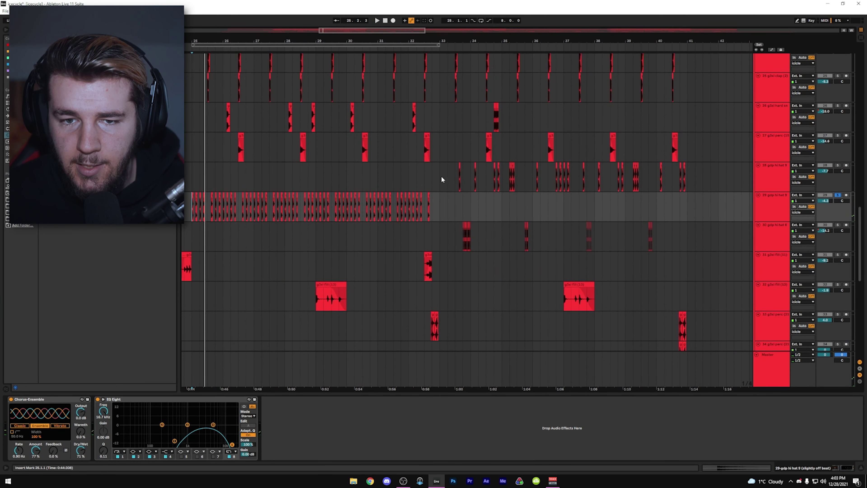
Step: Solo hi-hat track 28 and play its pattern from bar 33, adding hi-hat track 30's rolls to the playback
click(440, 178)
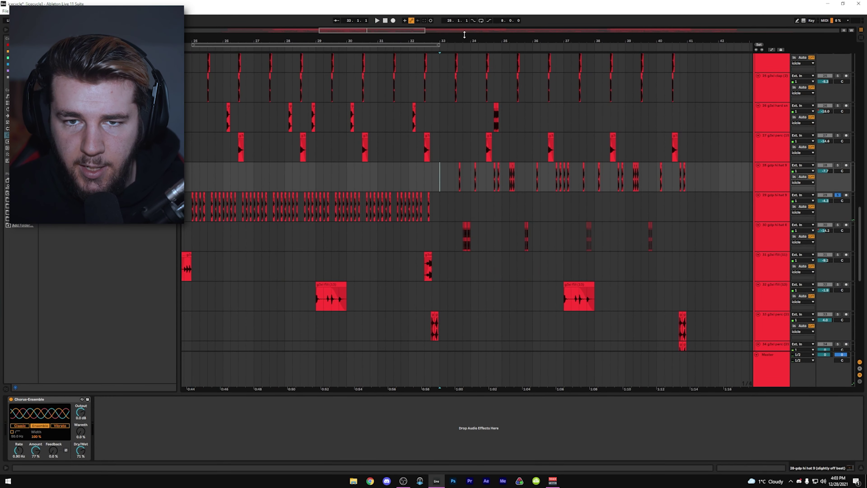
drag(461, 40, 461, 45)
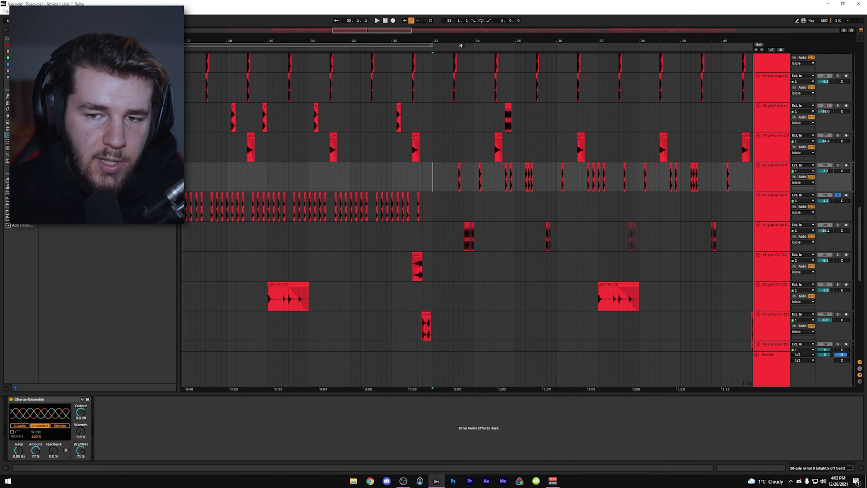
click(839, 167)
key(space)
scroll(561, 247, up, 2)
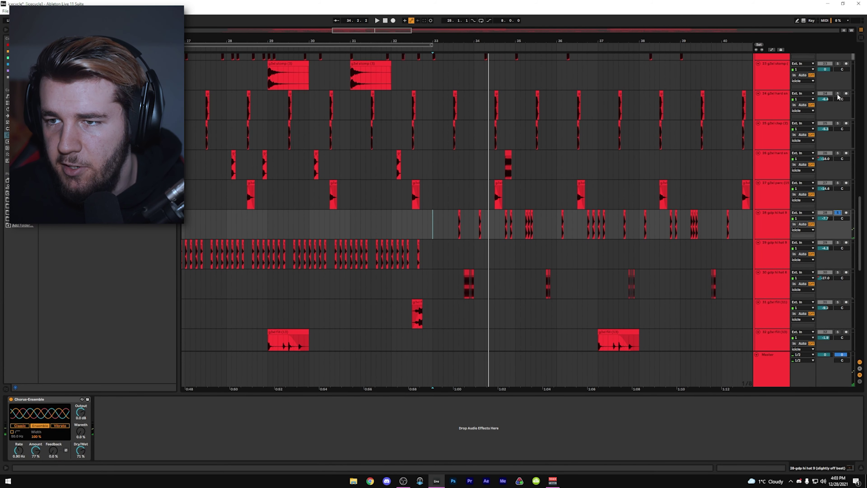
key(space)
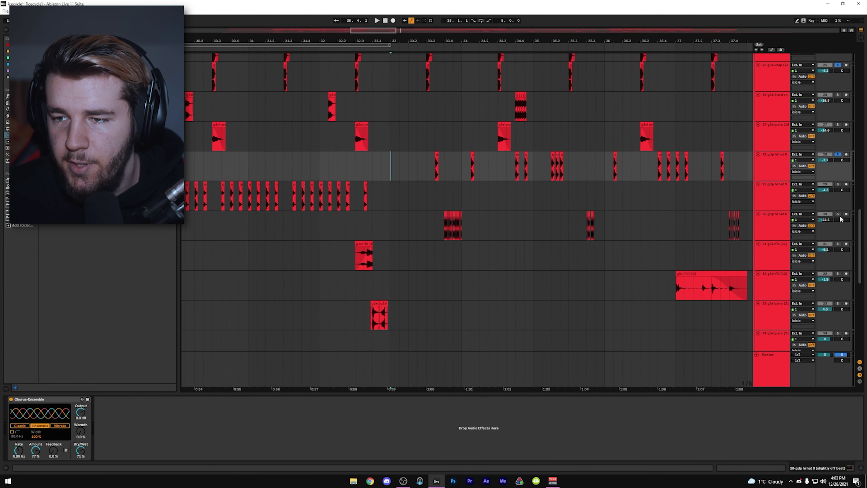
click(391, 227)
key(space)
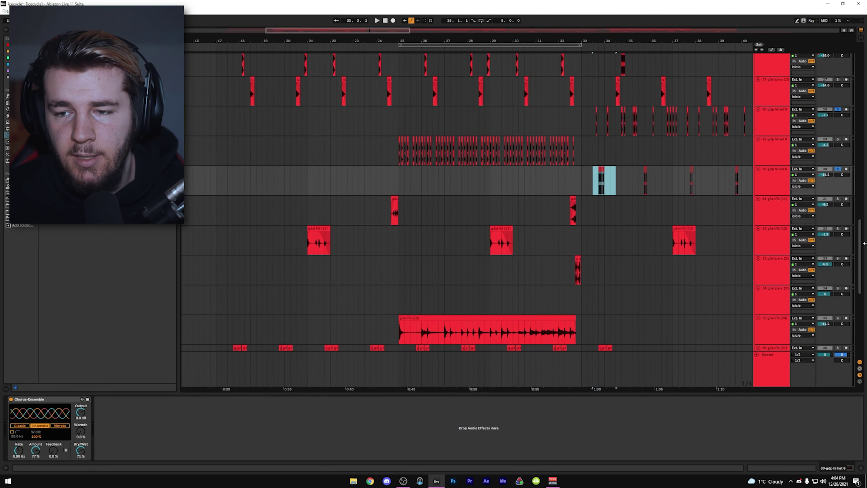
Step: Solo only the fill (11) track and play its two short fills before bars 25 and 33
click(823, 200)
key(ctrl+z)
click(838, 199)
click(394, 210)
key(space)
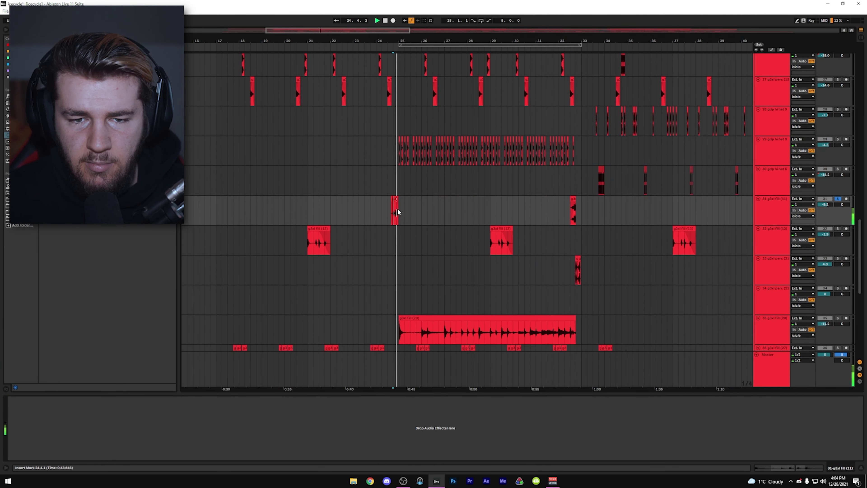
click(570, 219)
key(space)
key(space)
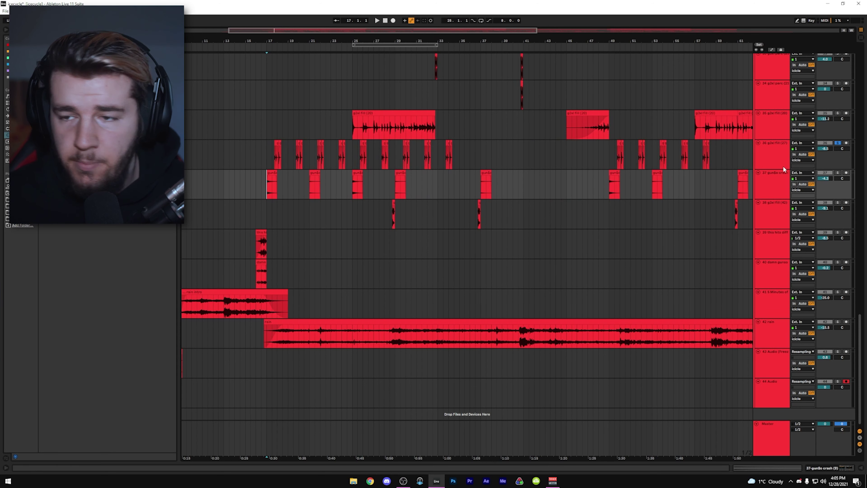
Step: Play the crash (9) track from bar 17 and the soloed "this hits different" loop from bar 16
double_click(758, 187)
key(space)
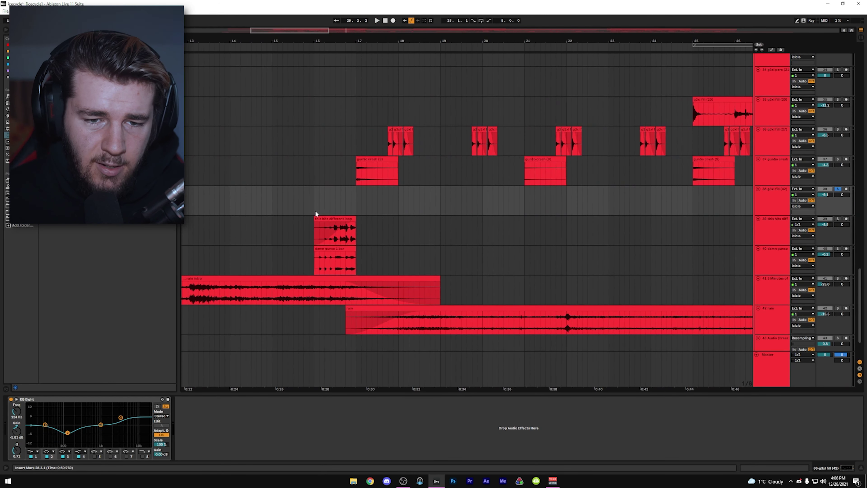
key(Down)
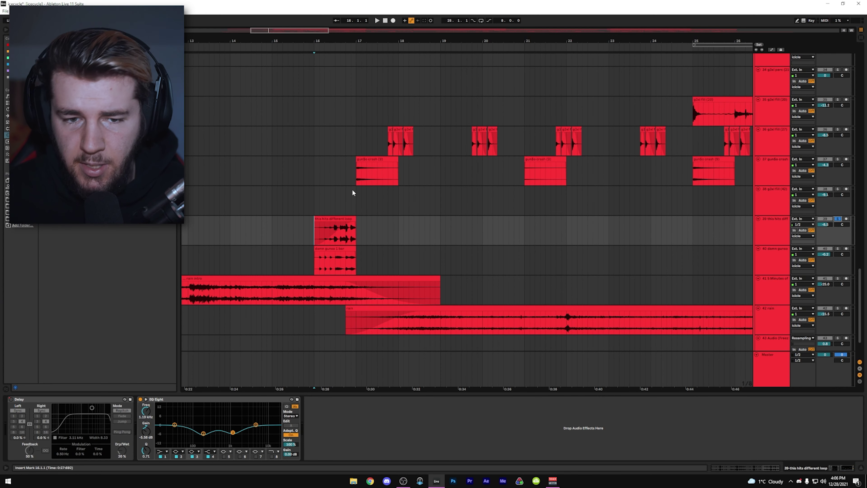
key(space)
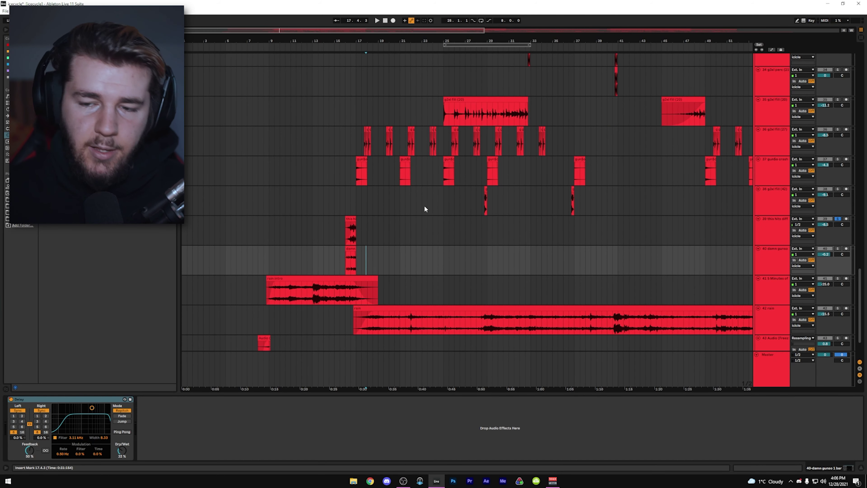
Step: Deactivate the rain intro clip on track 41 and play the intro without it from bar 8
scroll(409, 212, down, 1)
drag(258, 263, 384, 263)
click(322, 262)
key(0)
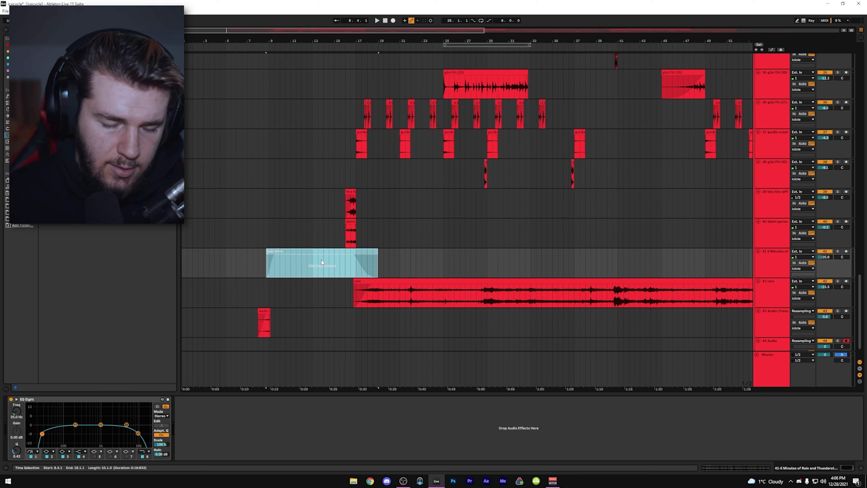
click(256, 267)
key(space)
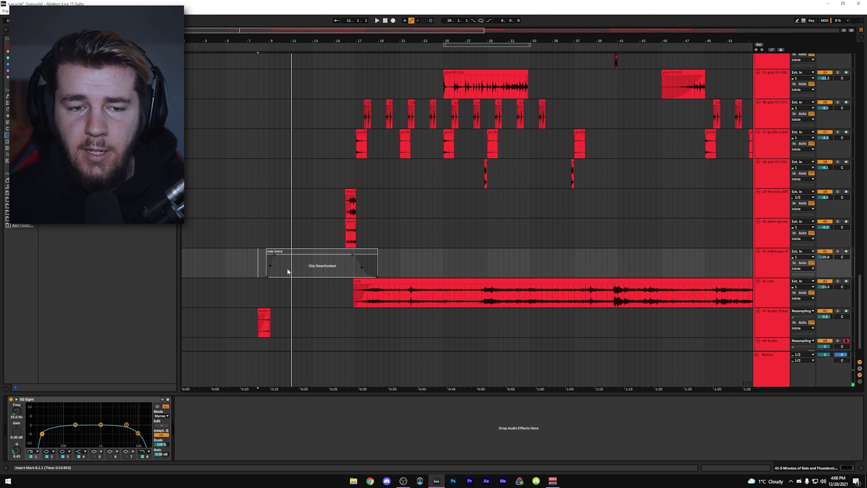
Step: Reactivate the rain intro clip and play the intro again from bar 8 with the rain included
click(299, 251)
key(0)
click(261, 261)
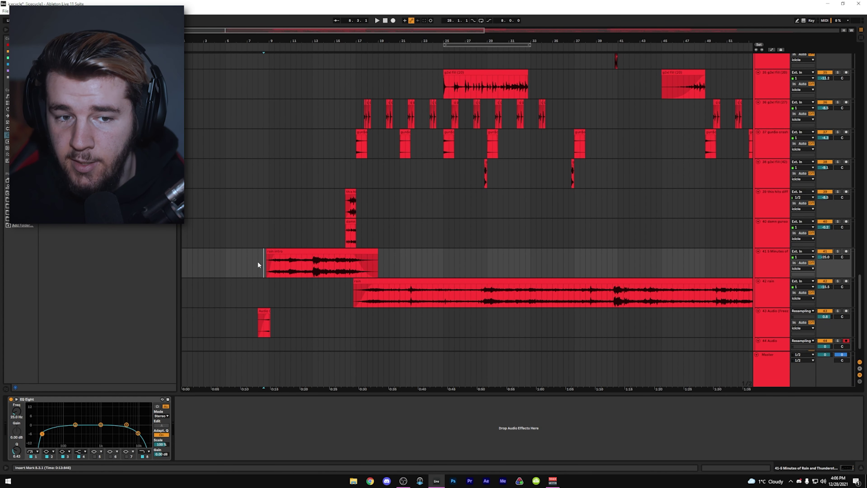
click(258, 262)
key(space)
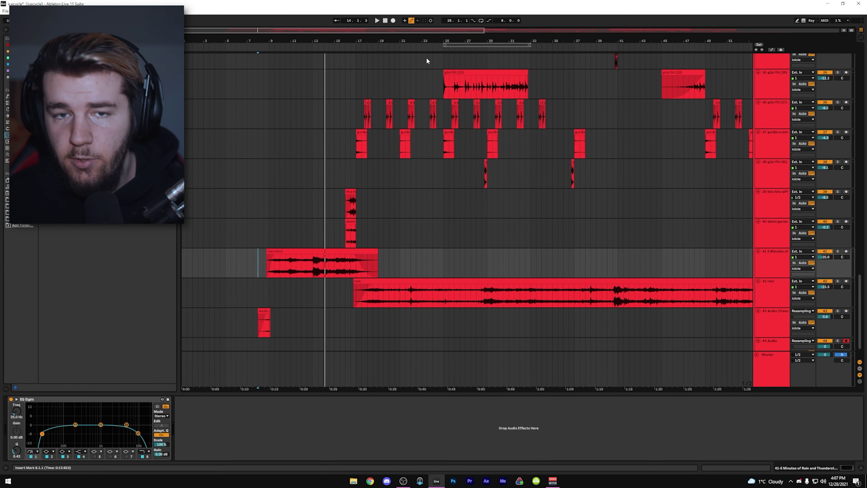
Step: Examine the long rain clip on track 42 across the arrangement, along with the track's EQ
drag(288, 40, 287, 21)
drag(227, 40, 206, 61)
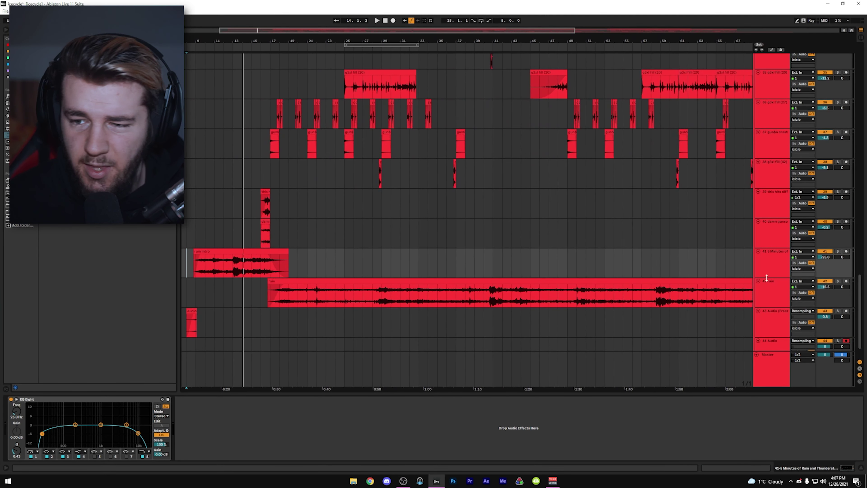
click(771, 286)
click(771, 268)
click(381, 293)
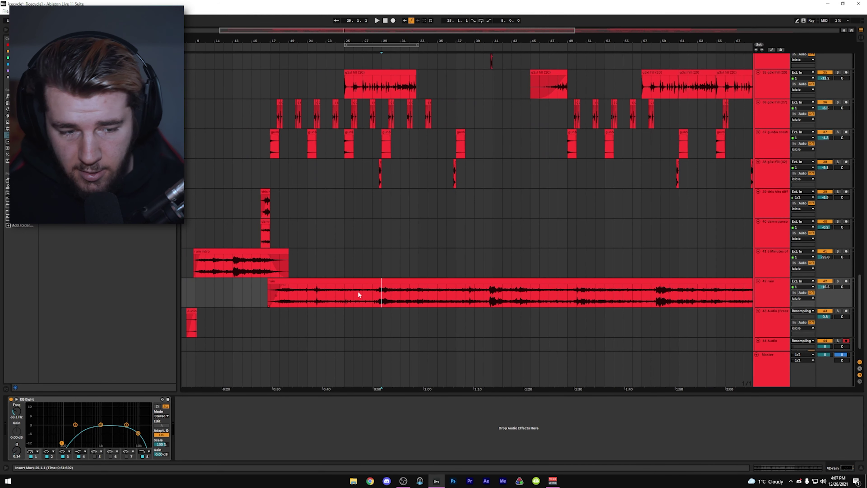
click(406, 201)
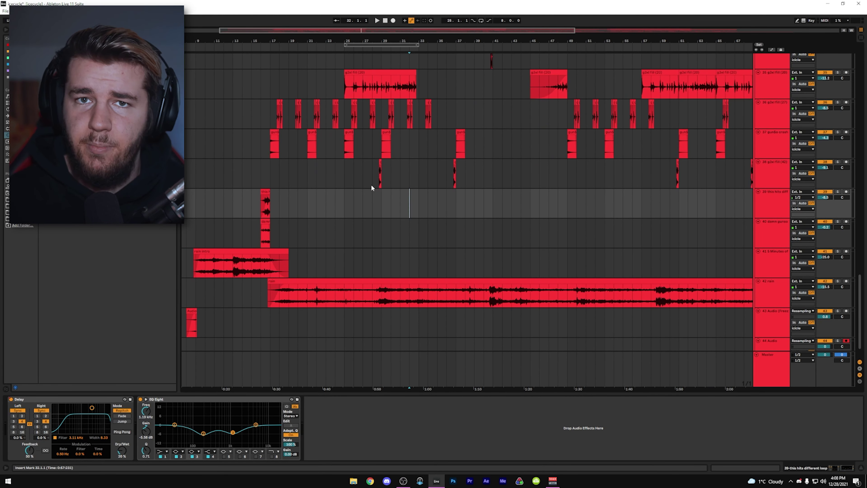
Step: Return the resampled outro clip on track 44 to 0 semitones and play it soloed from bar 97
drag(519, 232, 349, 215)
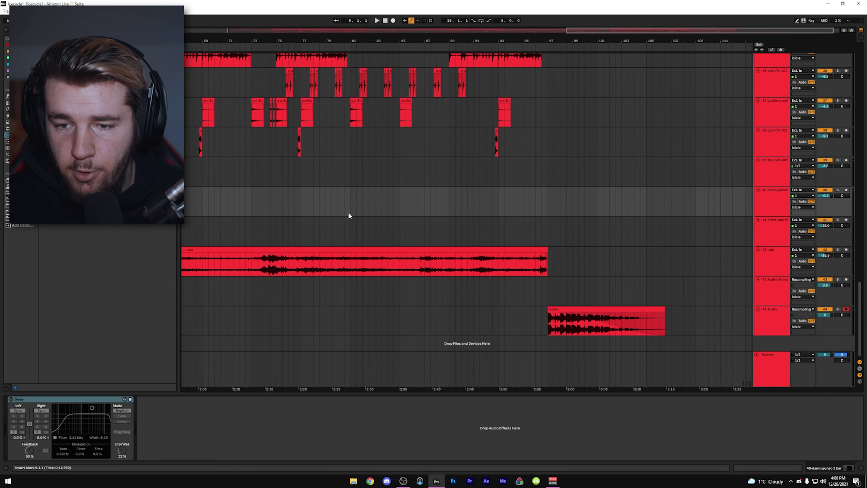
click(553, 320)
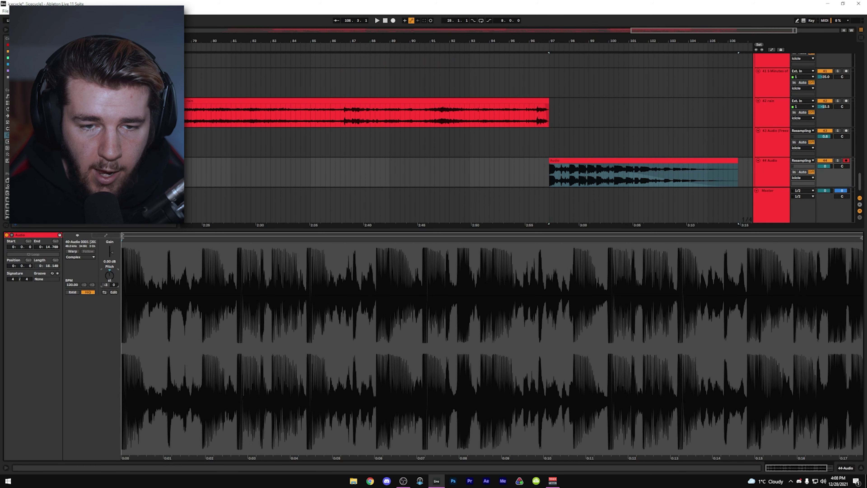
key(ctrl+z)
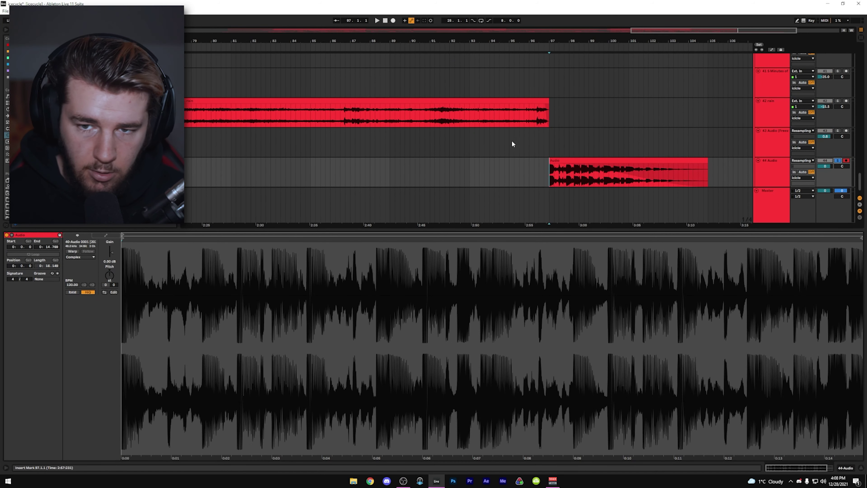
key(minus)
key(space)
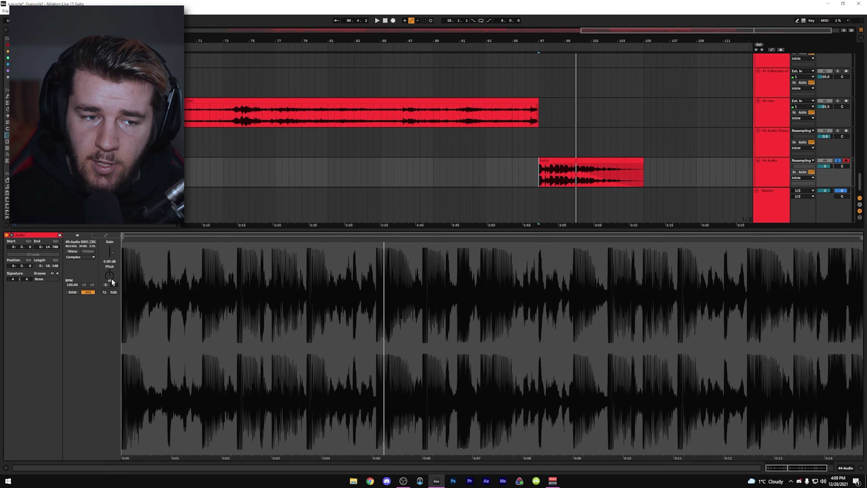
Step: Transpose the outro audio clip on track 44 to -3 semitones and play it from bar 97
drag(111, 278, 112, 292)
click(536, 170)
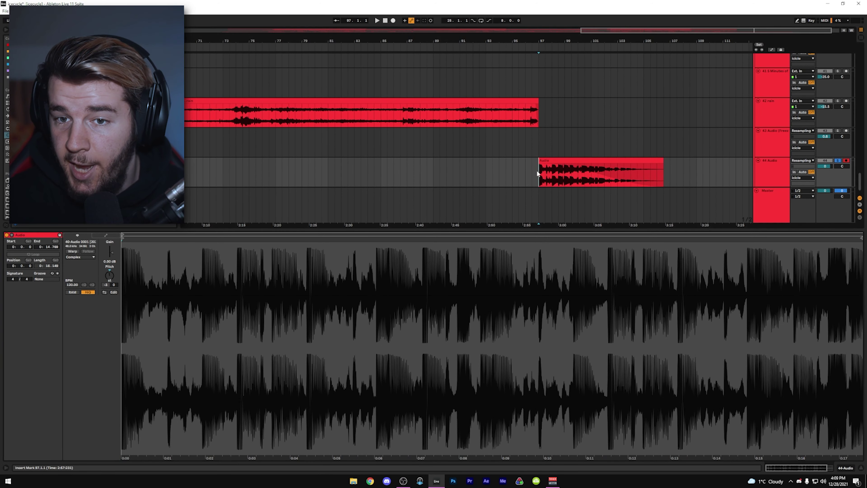
key(space)
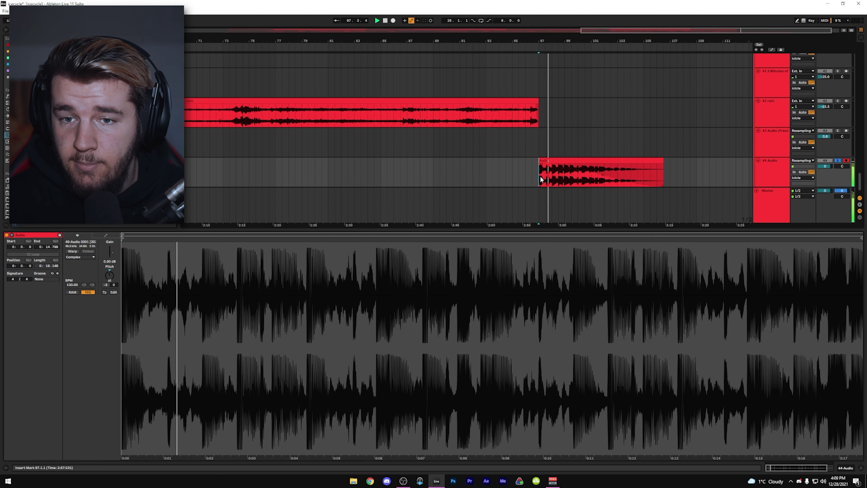